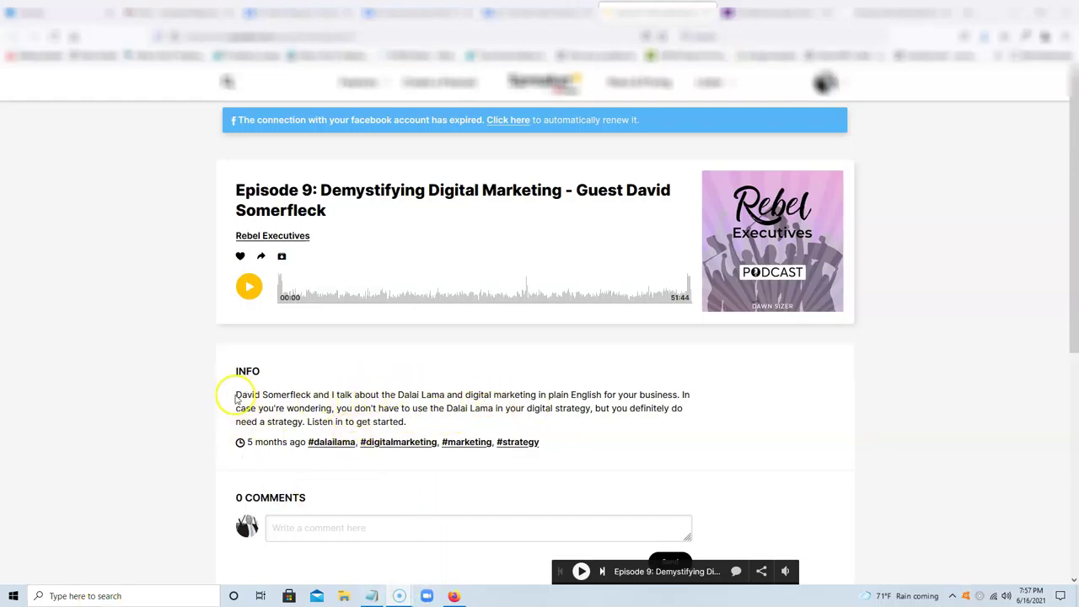
Highlight the 'Demystifying Digital Marketing' description, then start Episode 9 playing from the player.
drag(237, 396, 453, 421)
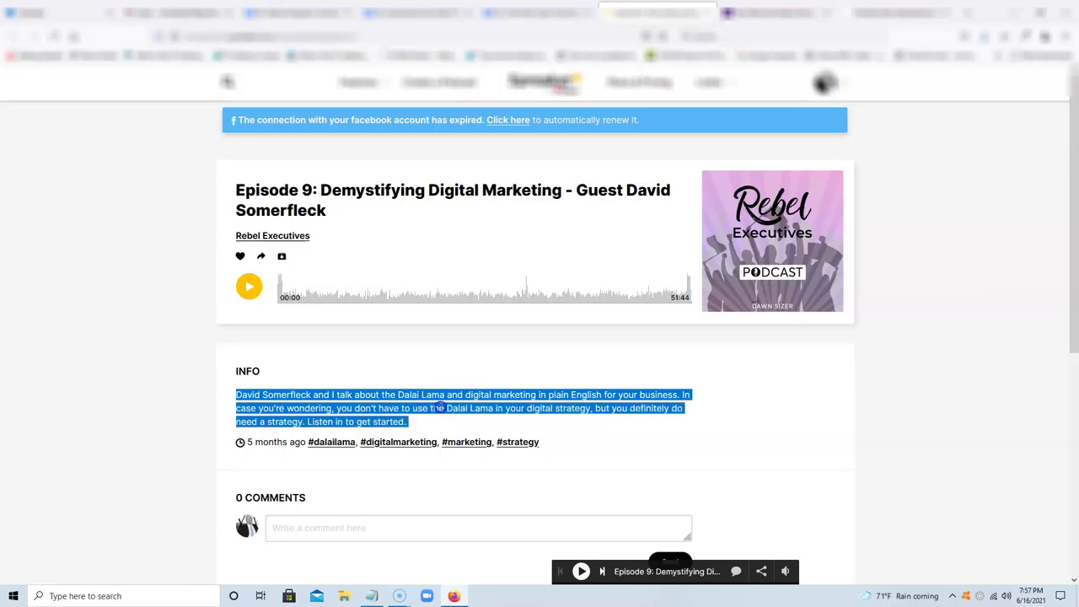
click(440, 408)
click(250, 286)
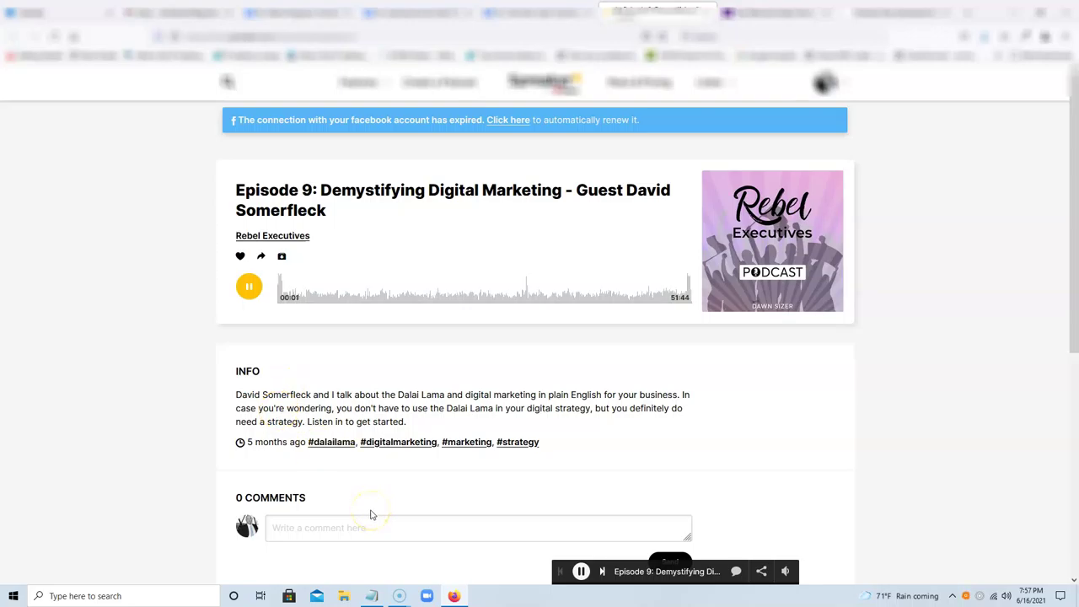